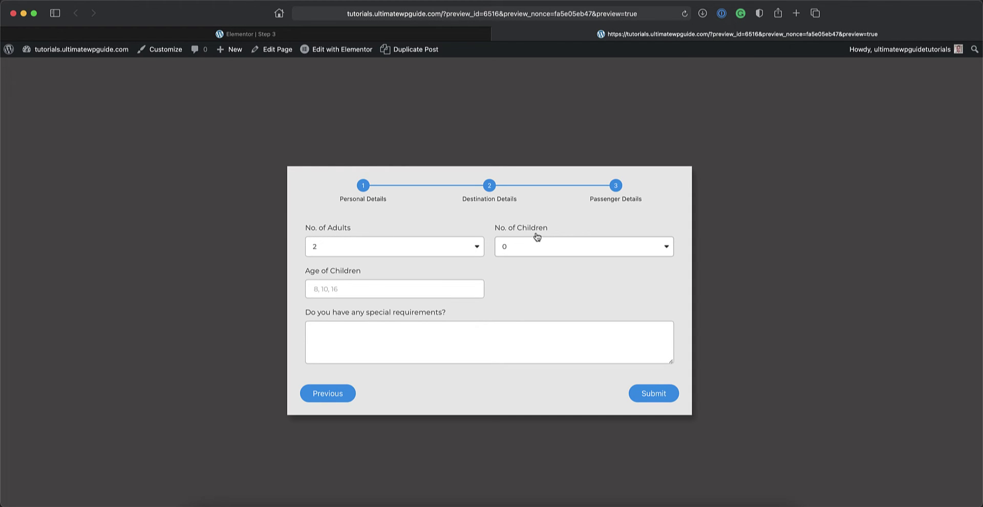
Check that Age of Children stays visible with No. of Children at 1 and 0, then return to the editor.
left_click(521, 246)
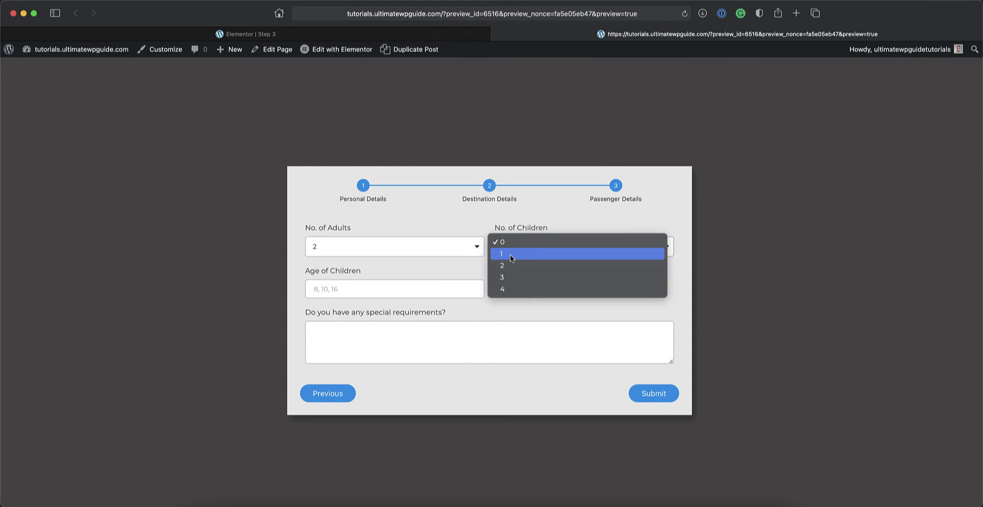
key("Escape")
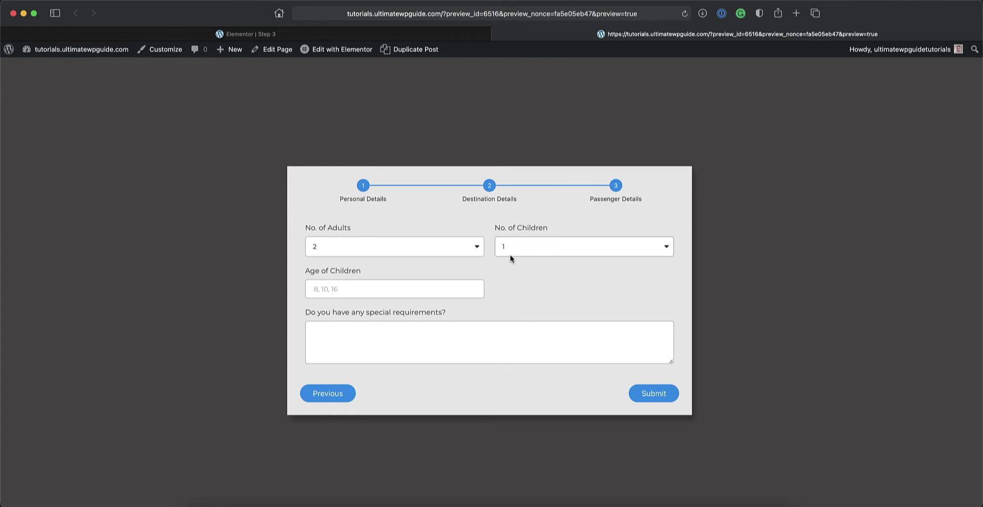
left_click(514, 249)
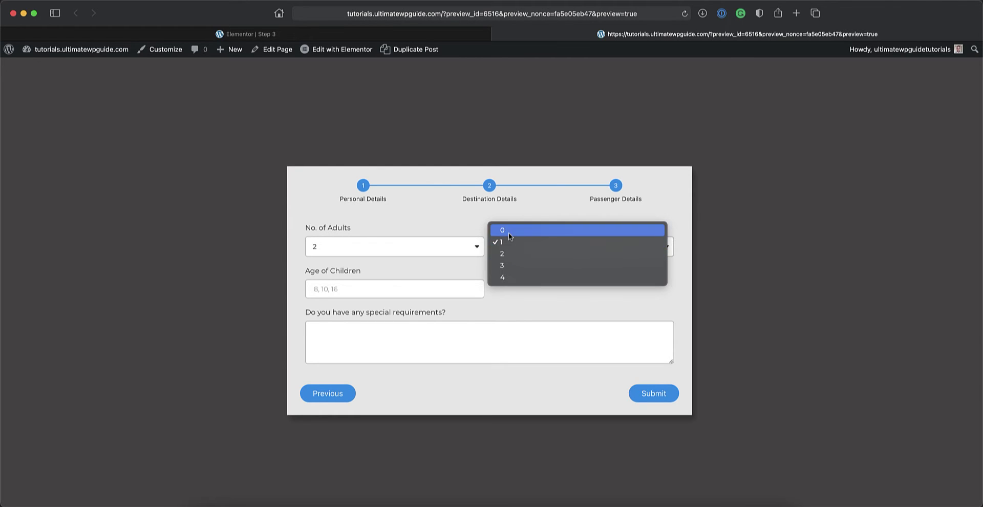
left_click(508, 232)
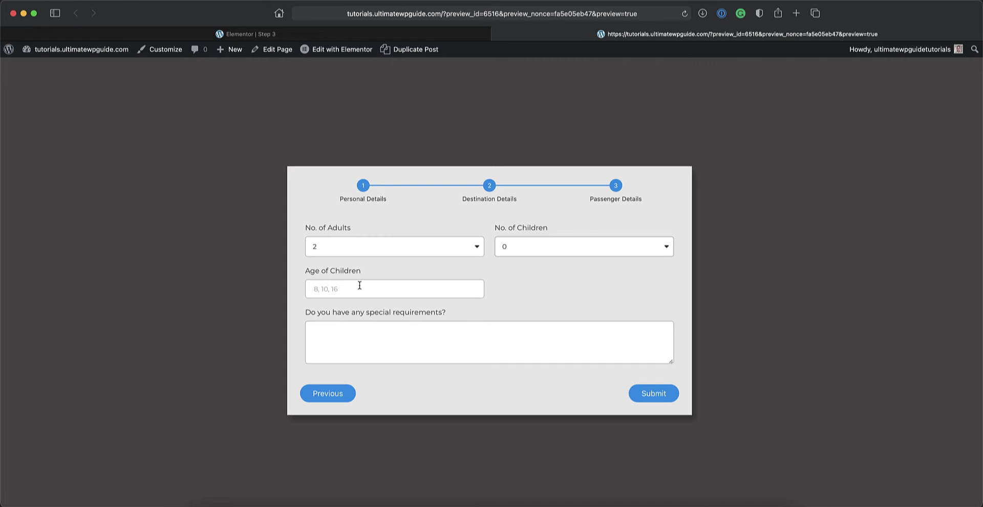
key("ctrl+shift+Tab")
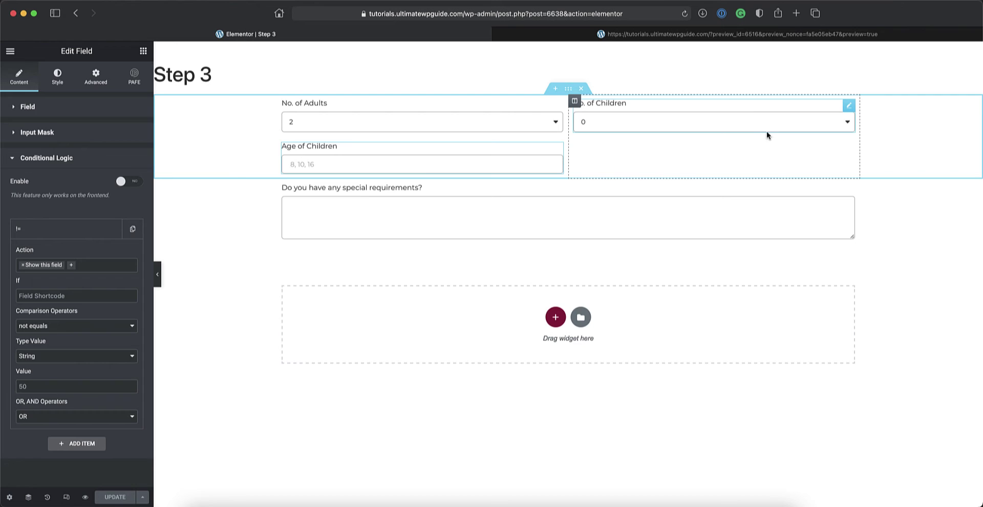
Open the No. of Children widget's settings and select its field ID 'children'.
left_click(849, 107)
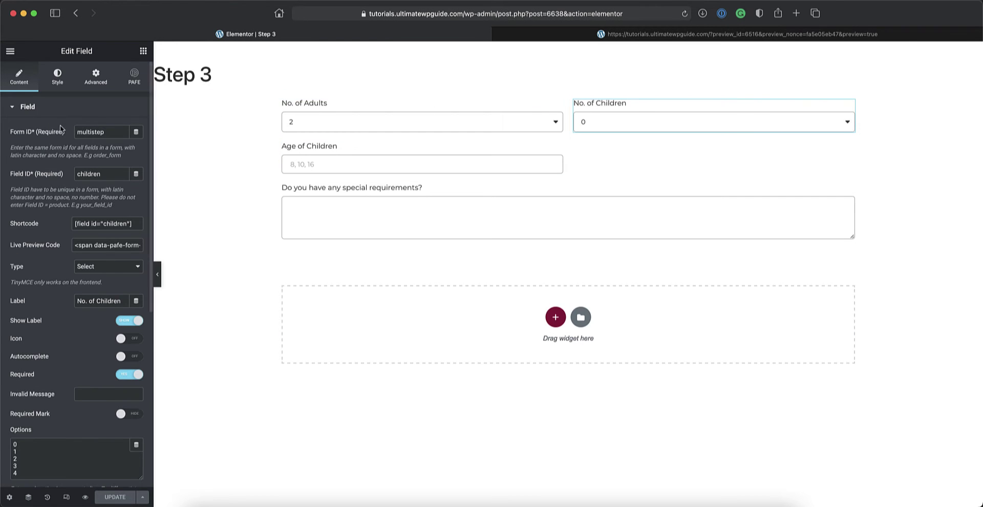
double_click(102, 175)
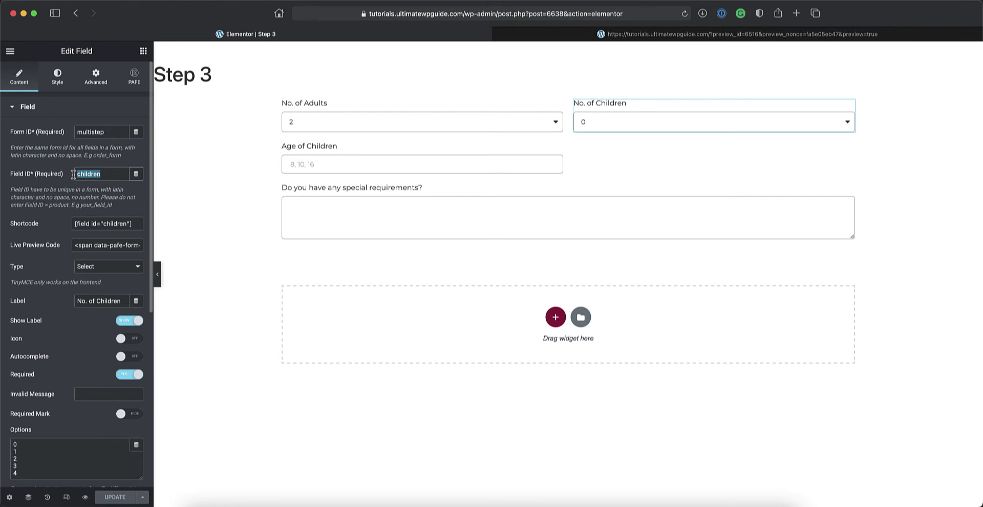
left_click(107, 175)
double_click(108, 176)
left_click(106, 176)
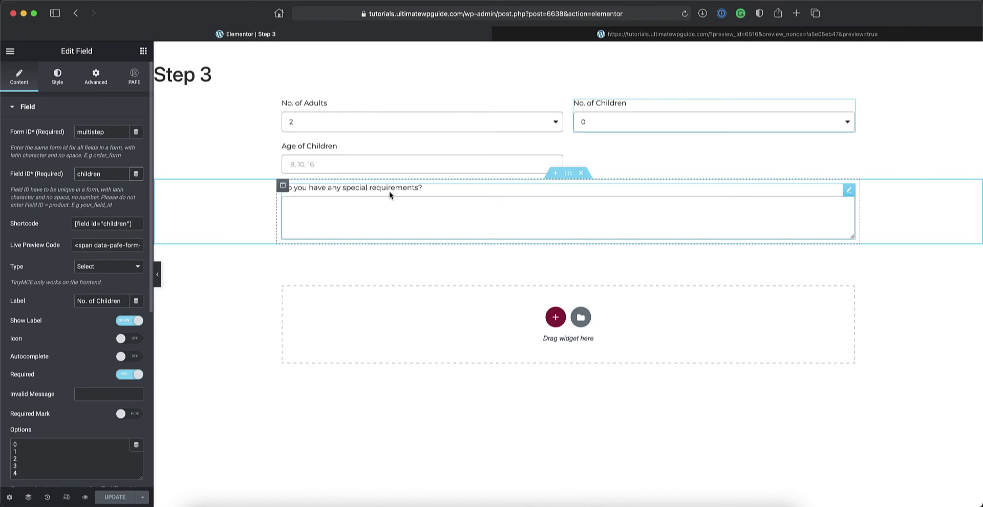
On the Age of Children field, set Conditional Logic Enable to YES and expand its Show this field rule.
left_click(557, 149)
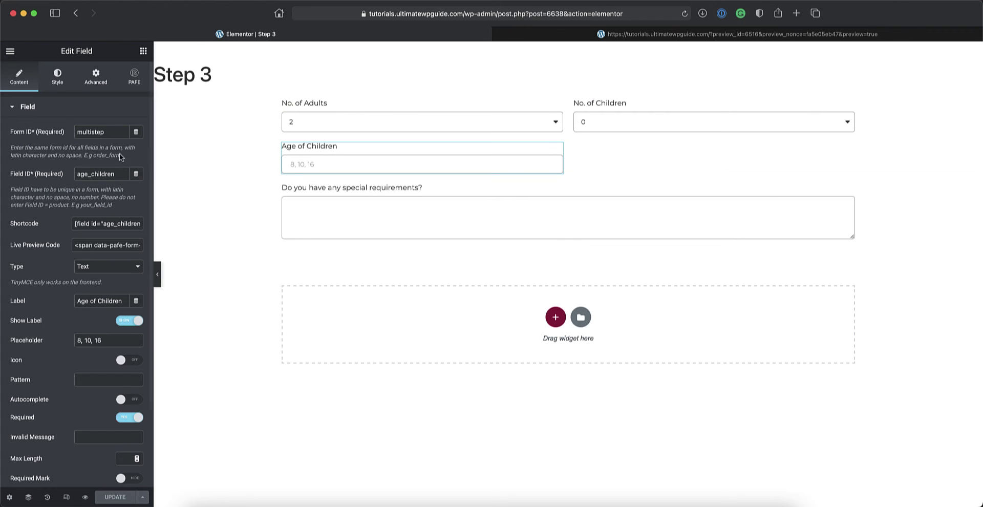
scroll(119, 224, "down", 3)
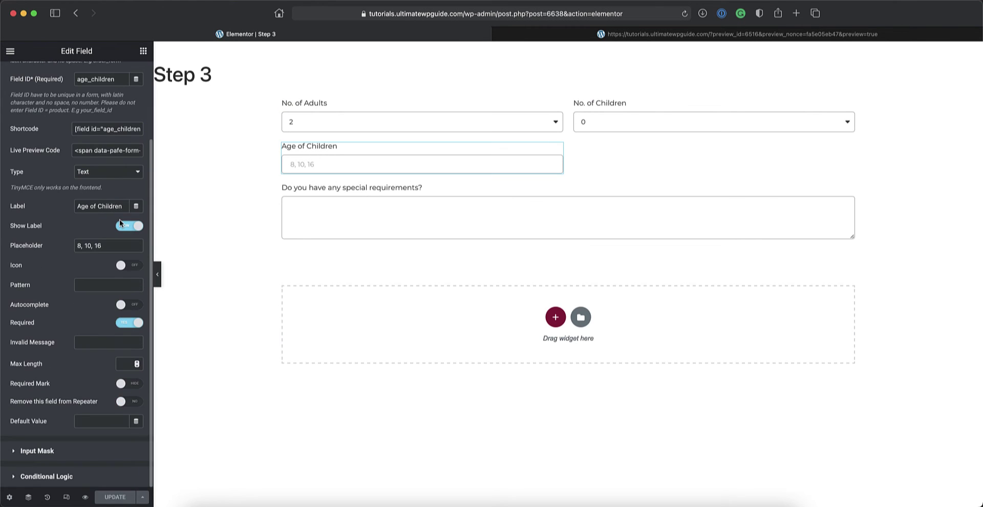
left_click(47, 477)
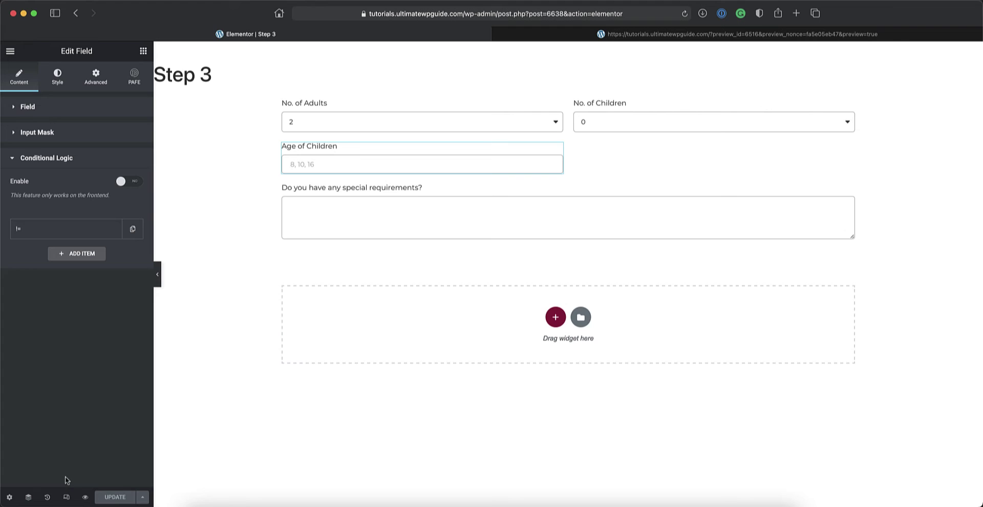
left_click(130, 182)
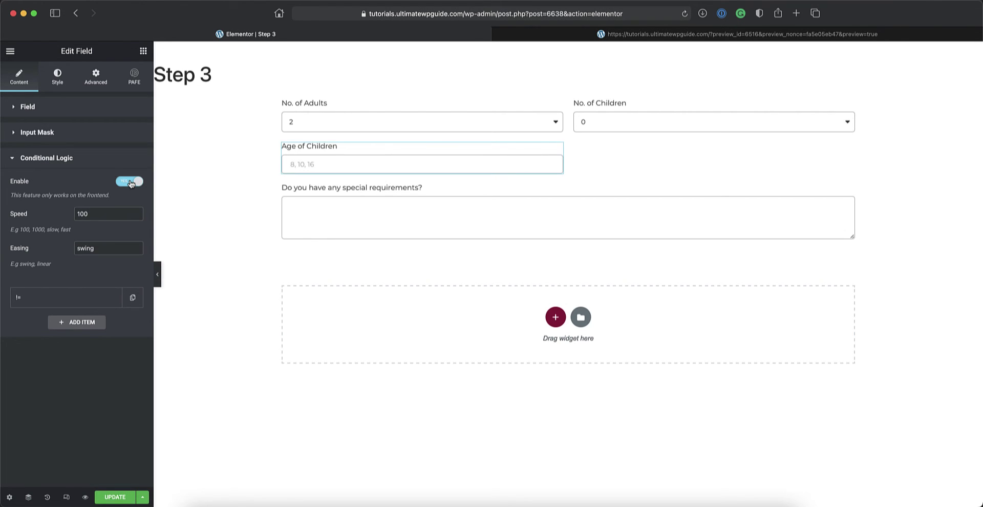
left_click(59, 303)
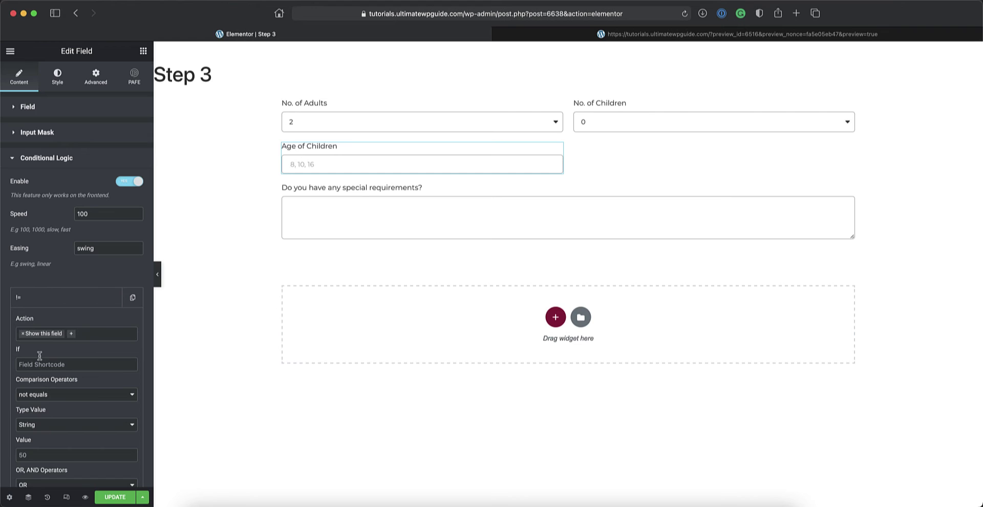
Set the rule to: If 'children' not equals value 0.
left_click(29, 364)
type("children")
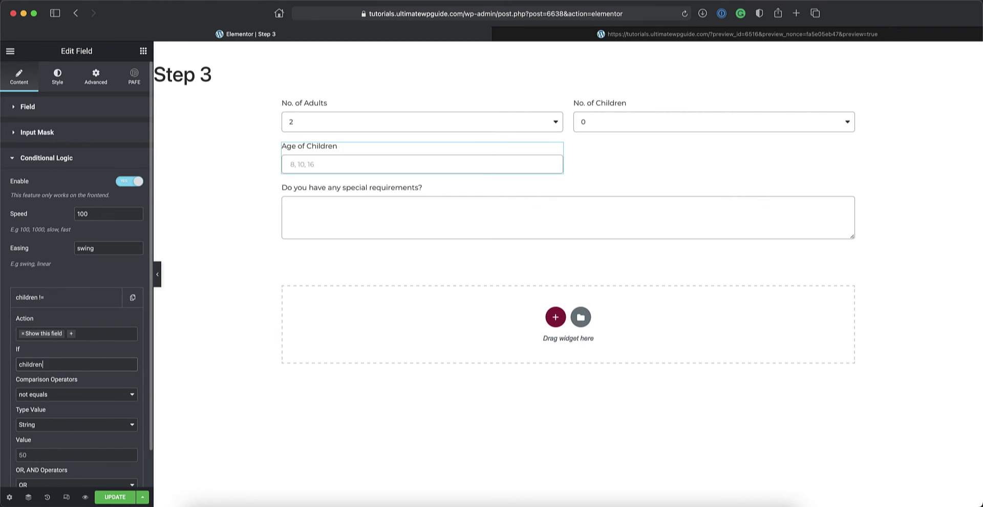
scroll(60, 399, "down", 2)
scroll(60, 399, "down", 1)
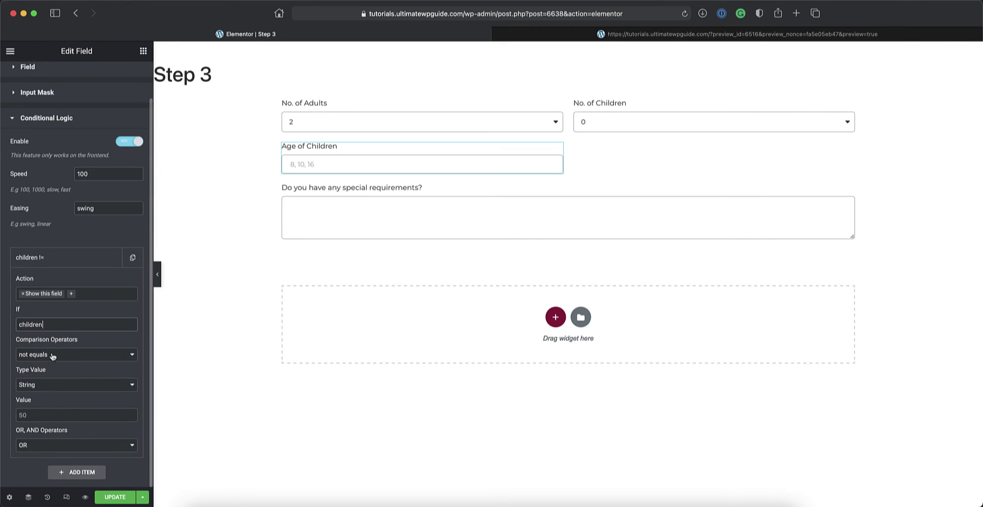
left_click(54, 354)
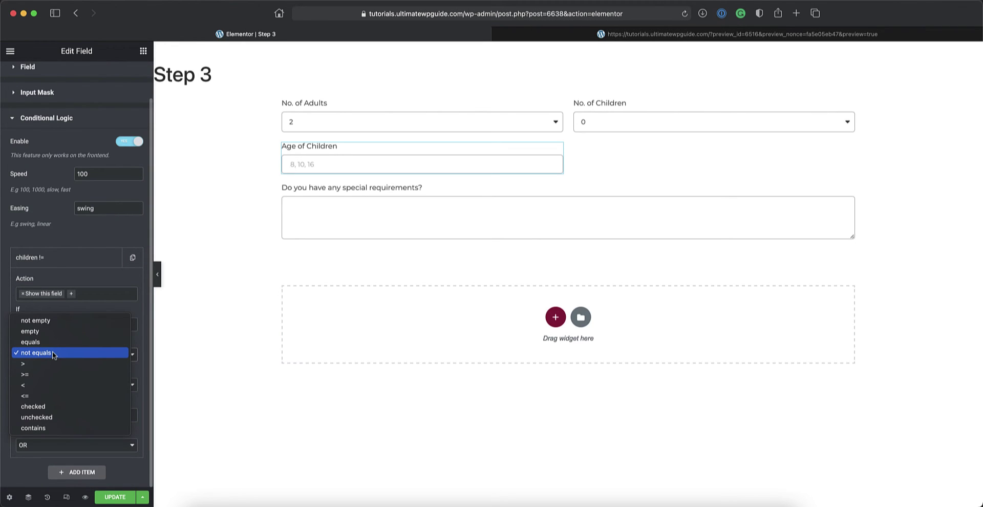
left_click(49, 342)
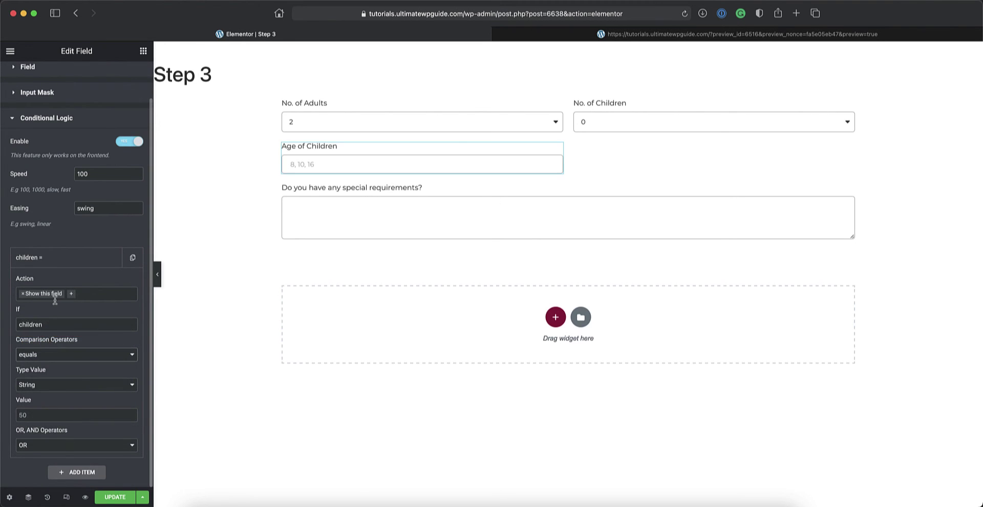
left_click(46, 354)
left_click(48, 366)
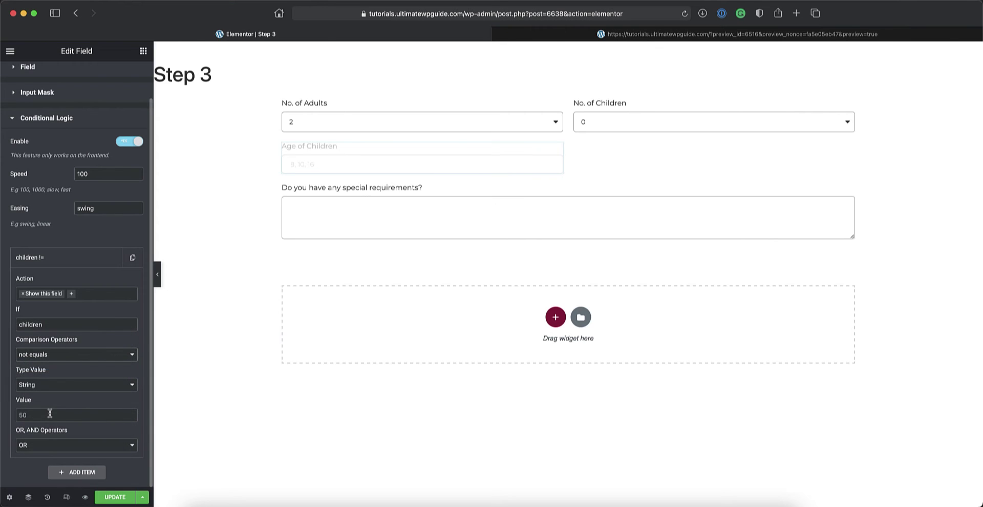
left_click(31, 415)
type("0")
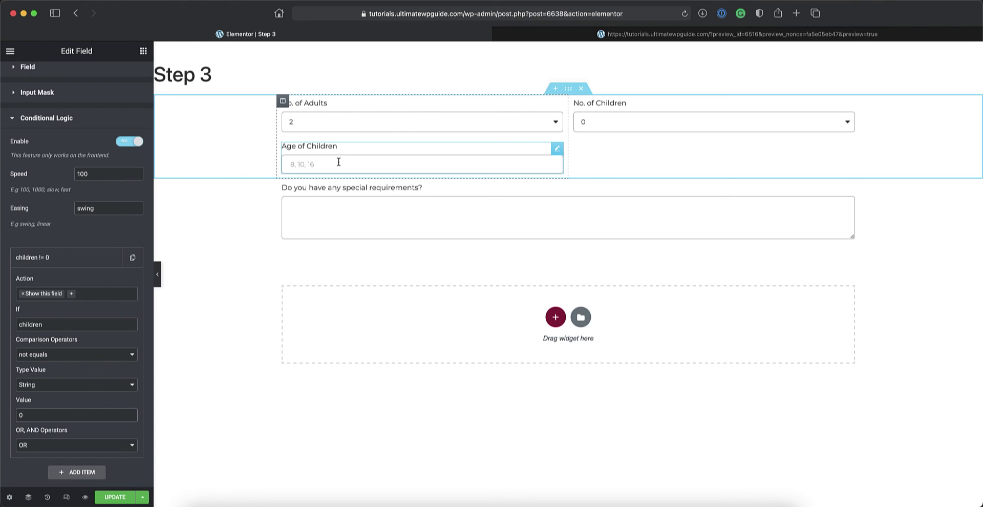
Update the page, then fill the preview form's step 1 with a full name, email and phone number.
left_click(115, 497)
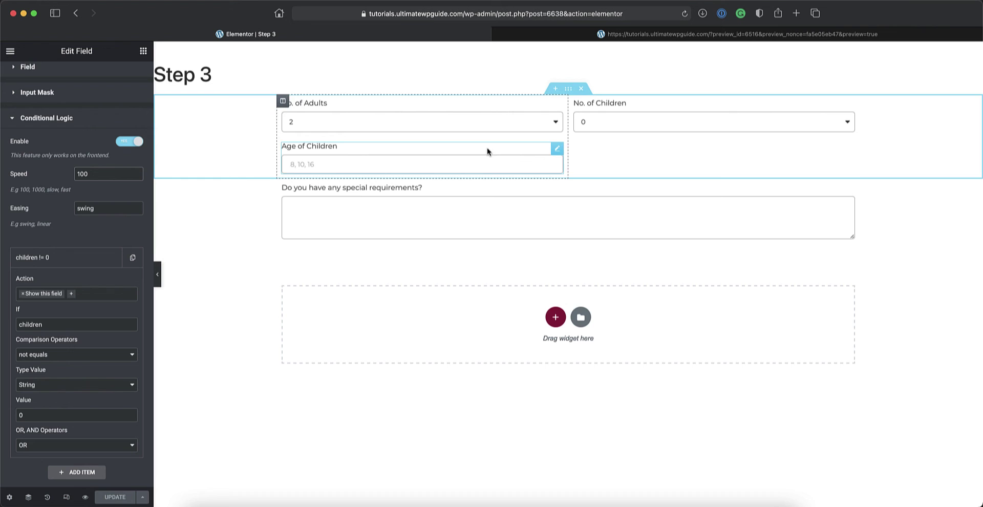
left_click(656, 34)
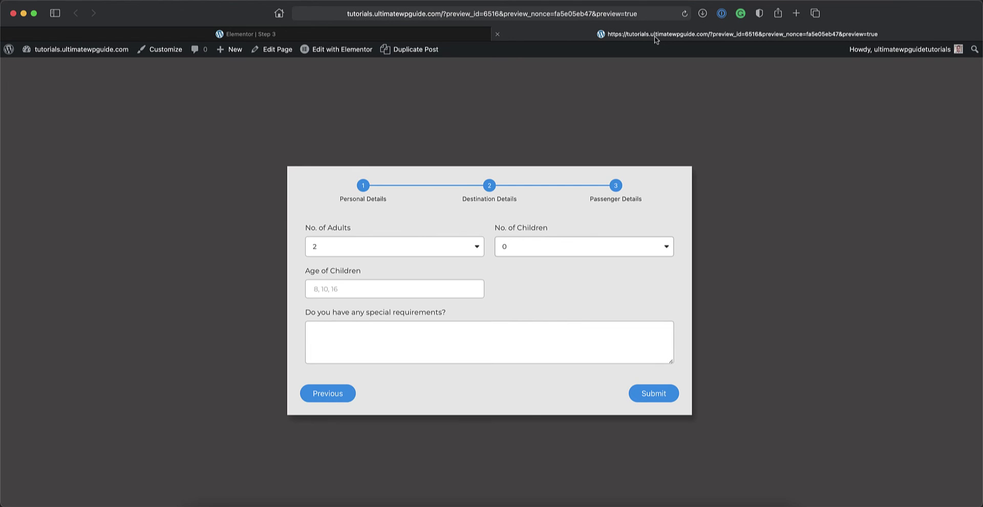
left_click(685, 14)
type("Jane")
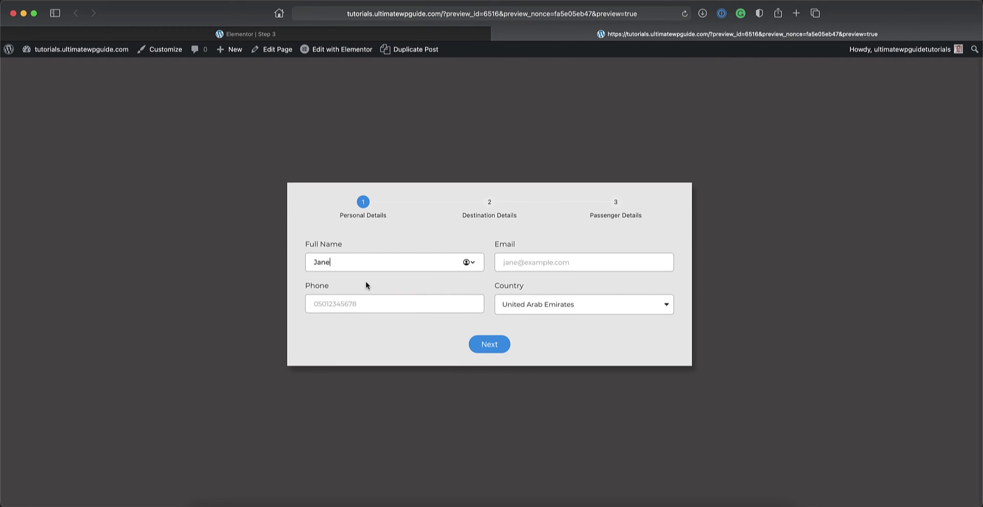
type(" Doe")
key("Tab")
type("jane@example.com")
left_click(391, 304)
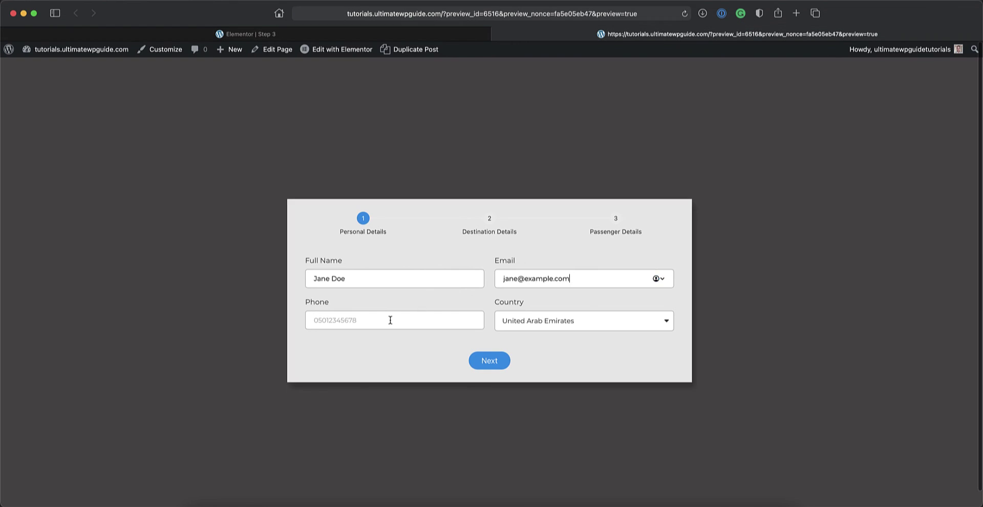
Advance through Destination Details, choosing Seychelles, to the Passenger Details step.
left_click(490, 344)
left_click(538, 297)
left_click(656, 389)
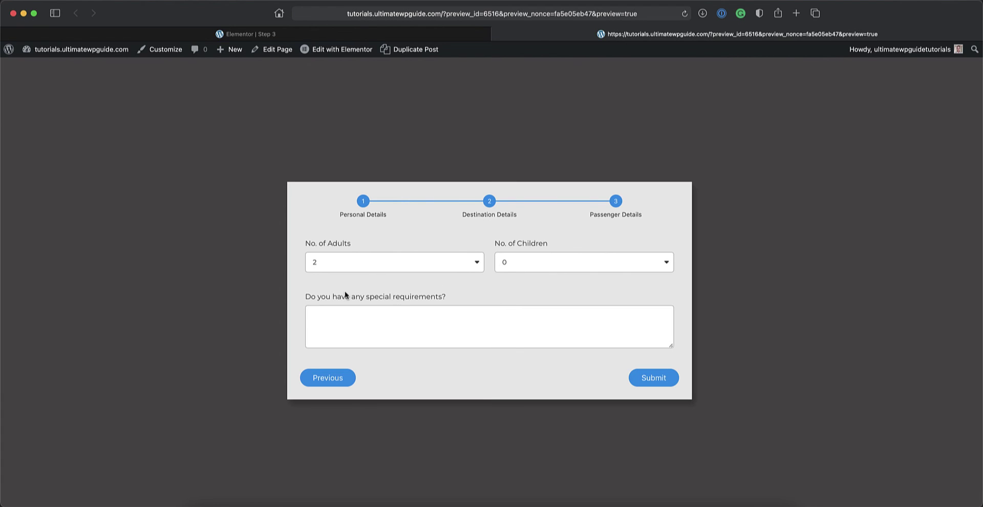
left_click(277, 35)
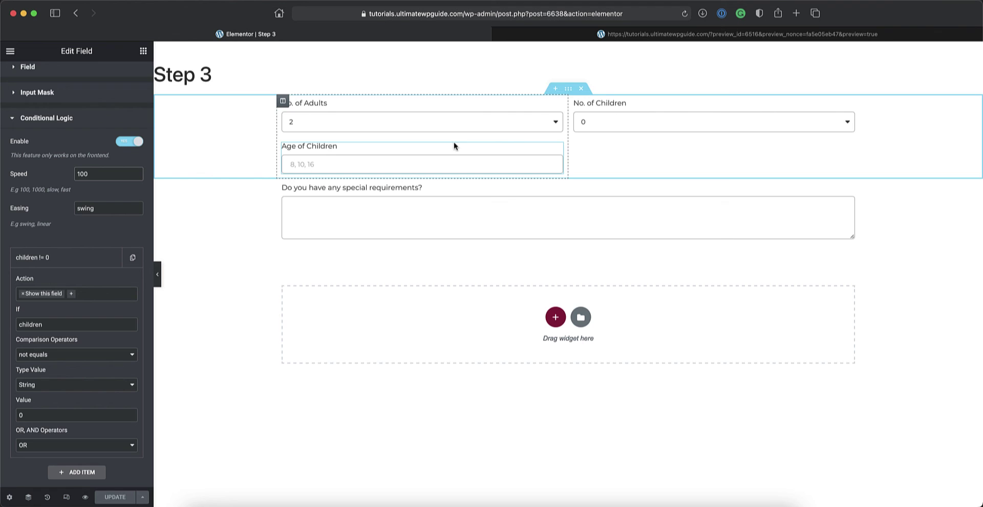
left_click(568, 34)
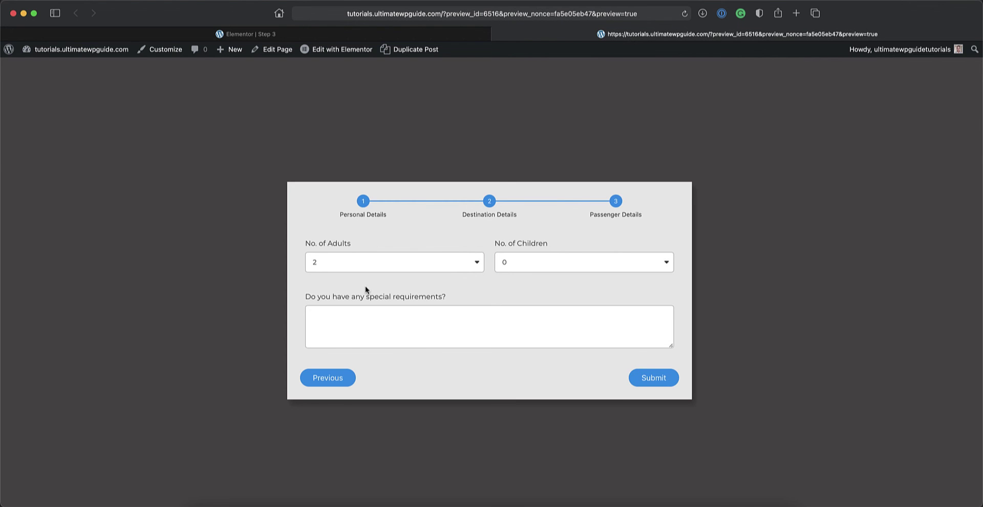
Set No. of Children to 1 to reveal Age of Children, then back to 0.
left_click(517, 269)
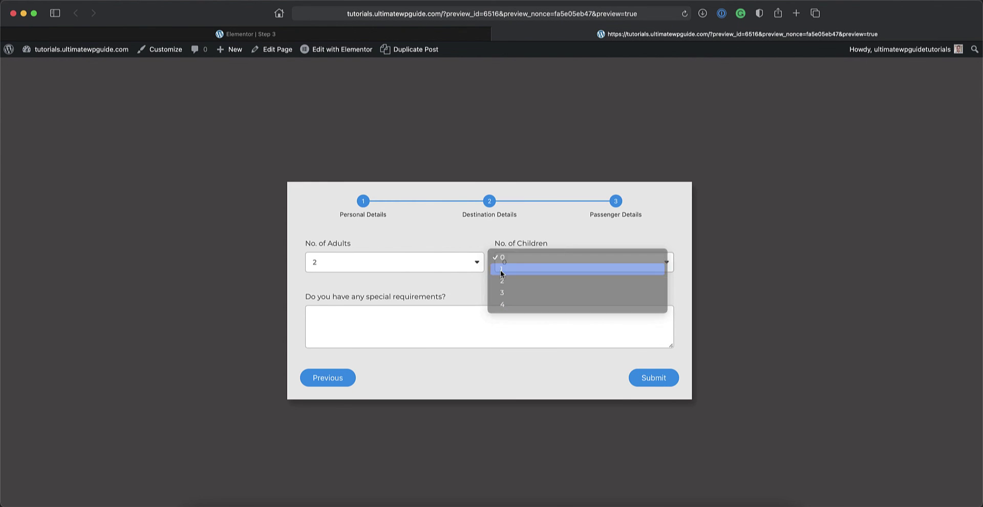
left_click(503, 270)
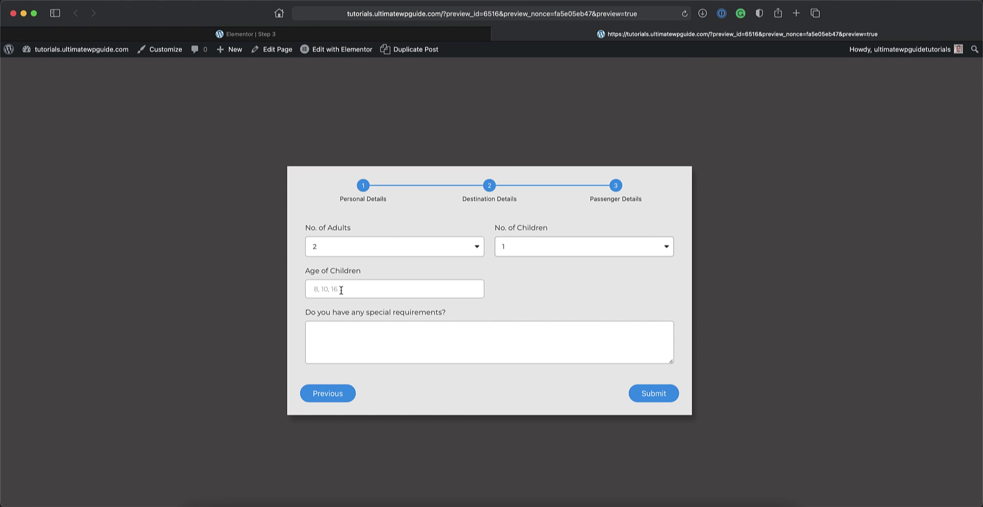
left_click(558, 251)
left_click(506, 229)
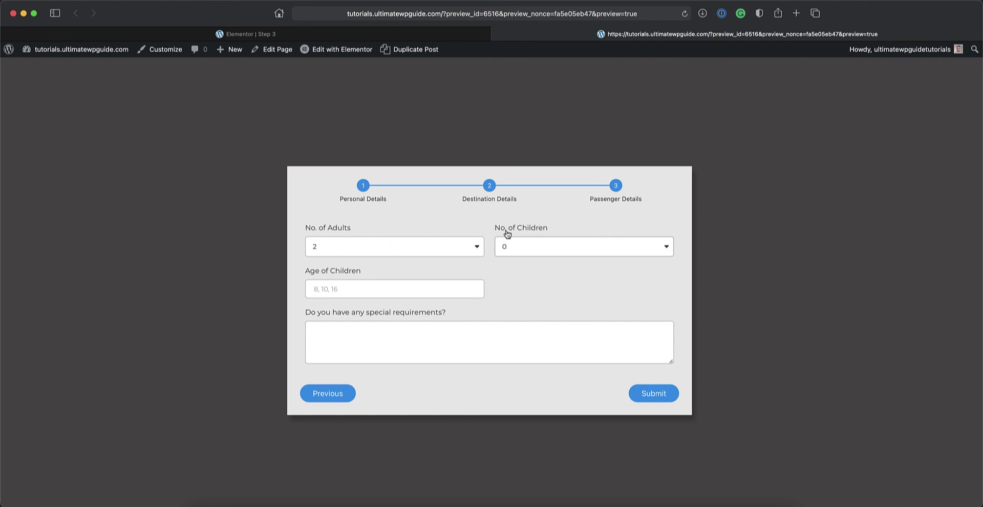